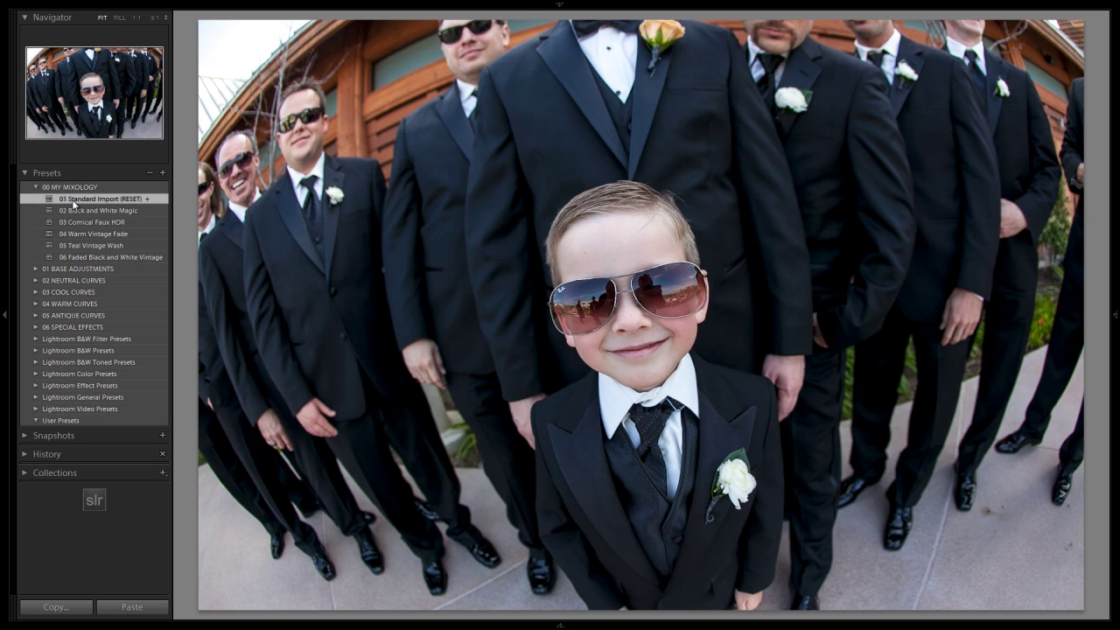
# - Apply the 12 Flatten (Portraits) and 22 Light Soften (Skin) presets from 01 BASE ADJUSTMENTS
pyautogui.click(34, 269)
pyautogui.scroll(-3, 95, 303)
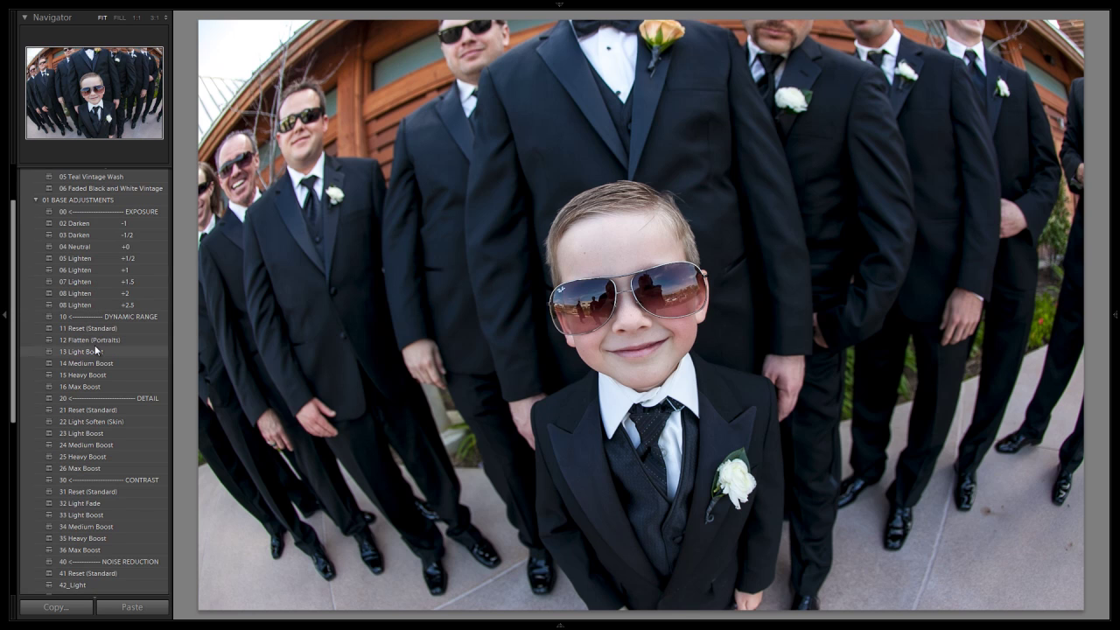
pyautogui.scroll(-3, 94, 349)
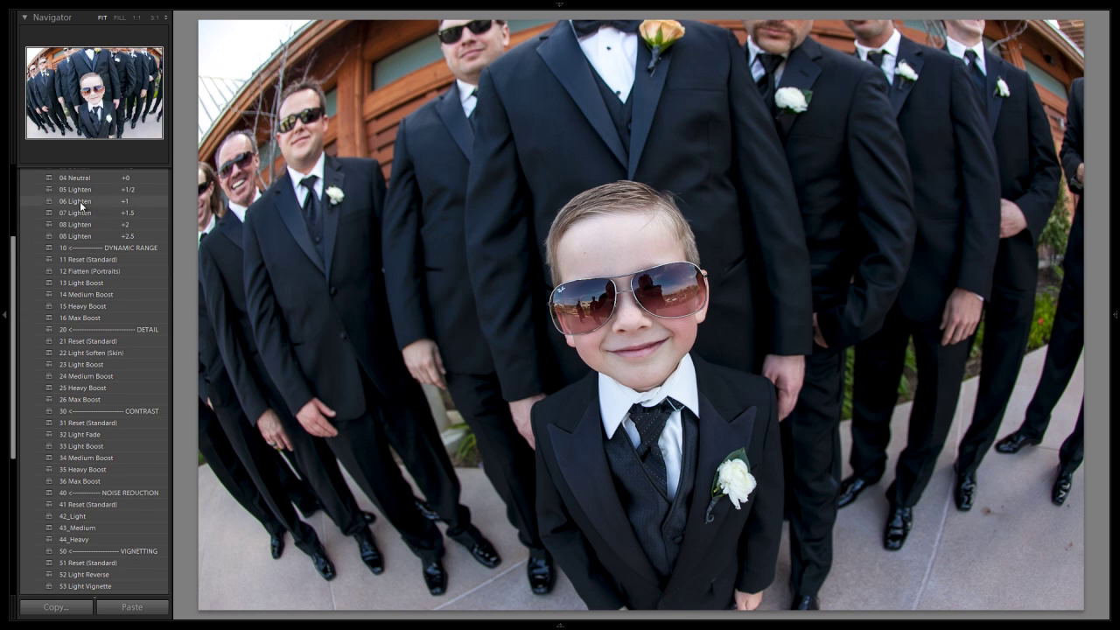
pyautogui.click(105, 272)
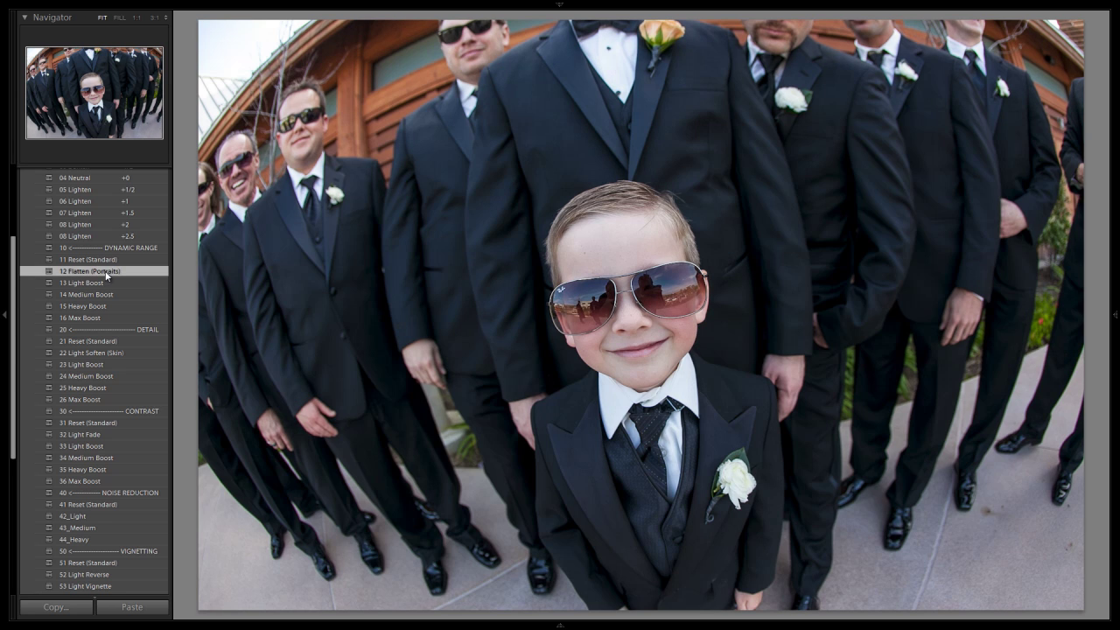
pyautogui.click(88, 351)
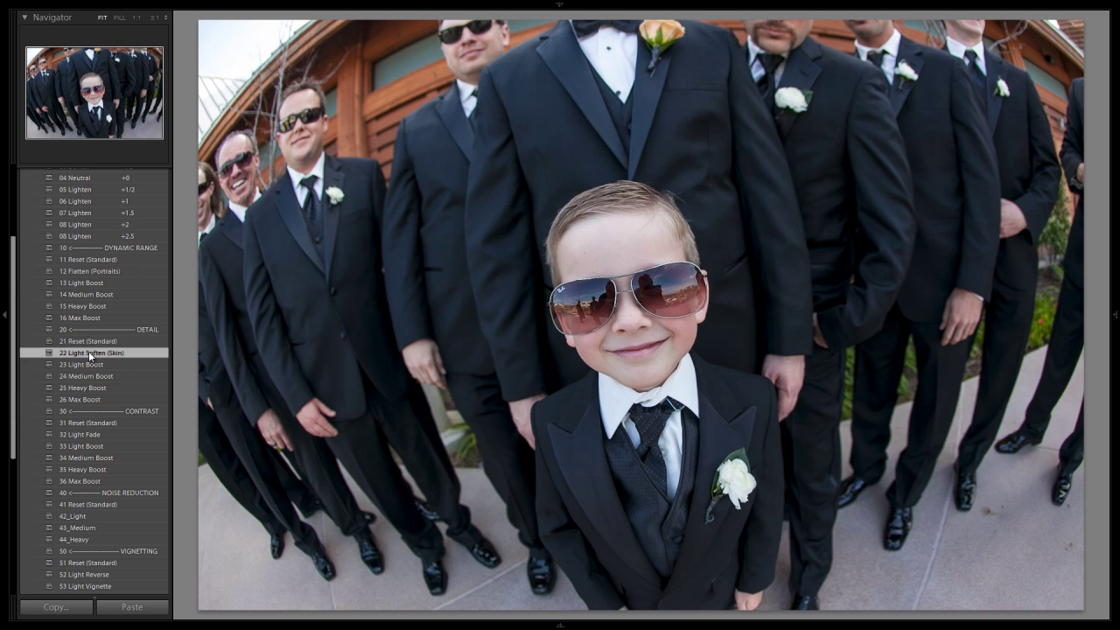
# - Add the 32 Light Fade and 54 Medium Vignette presets to darken the corners
pyautogui.scroll(-5, 104, 353)
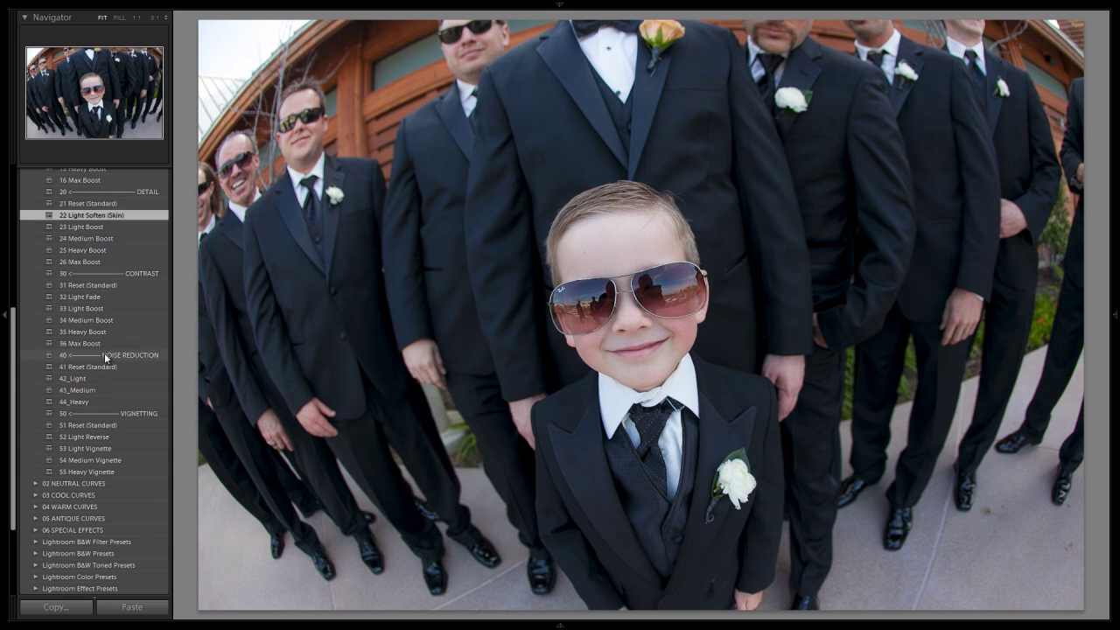
pyautogui.click(100, 296)
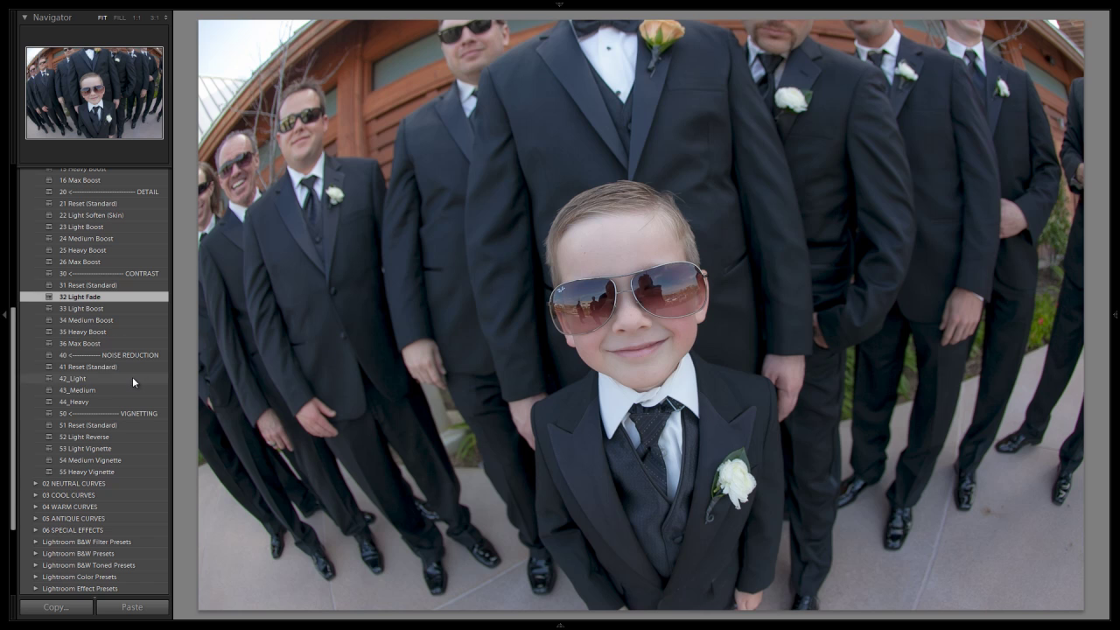
pyautogui.click(111, 461)
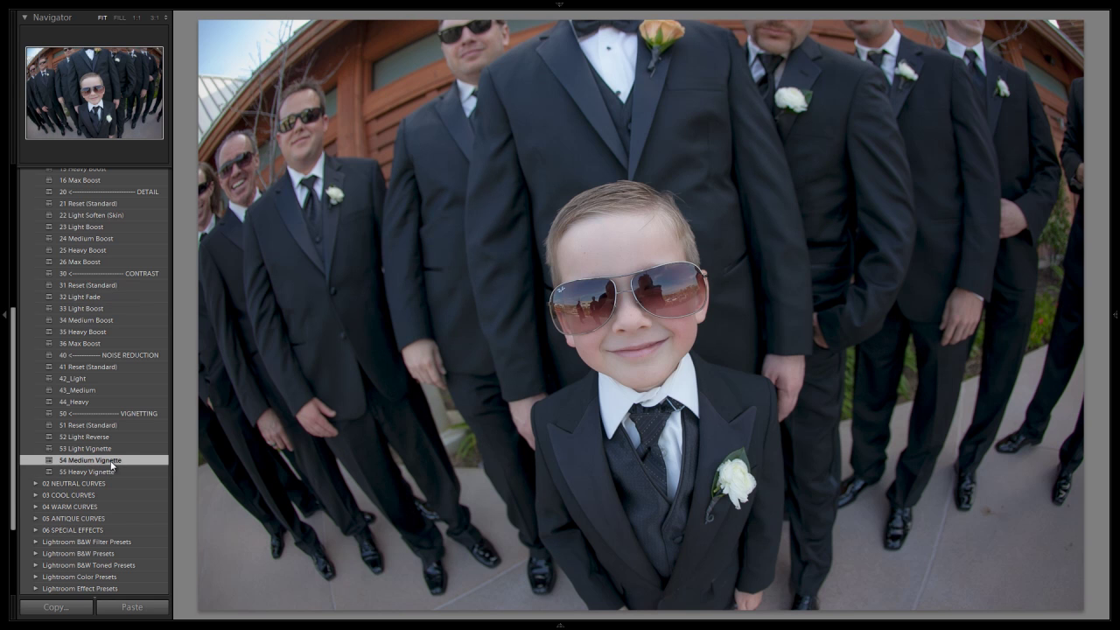
pyautogui.scroll(5, 58, 275)
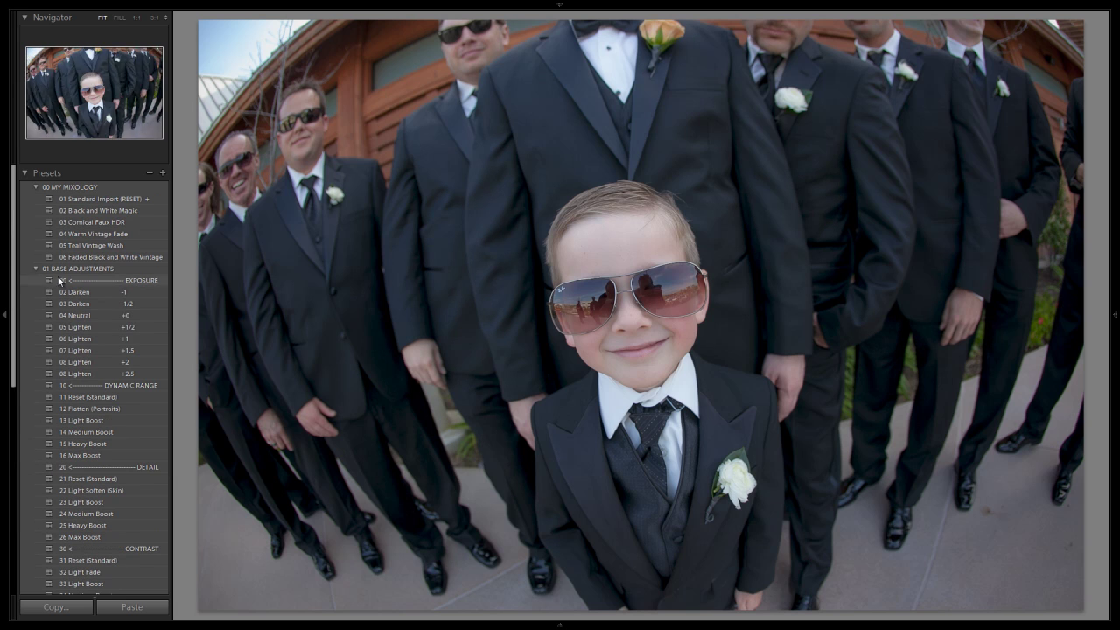
# - Apply the 34 Warm Cross preset from the 04 WARM CURVES folder to the groomsmen photo
pyautogui.click(32, 268)
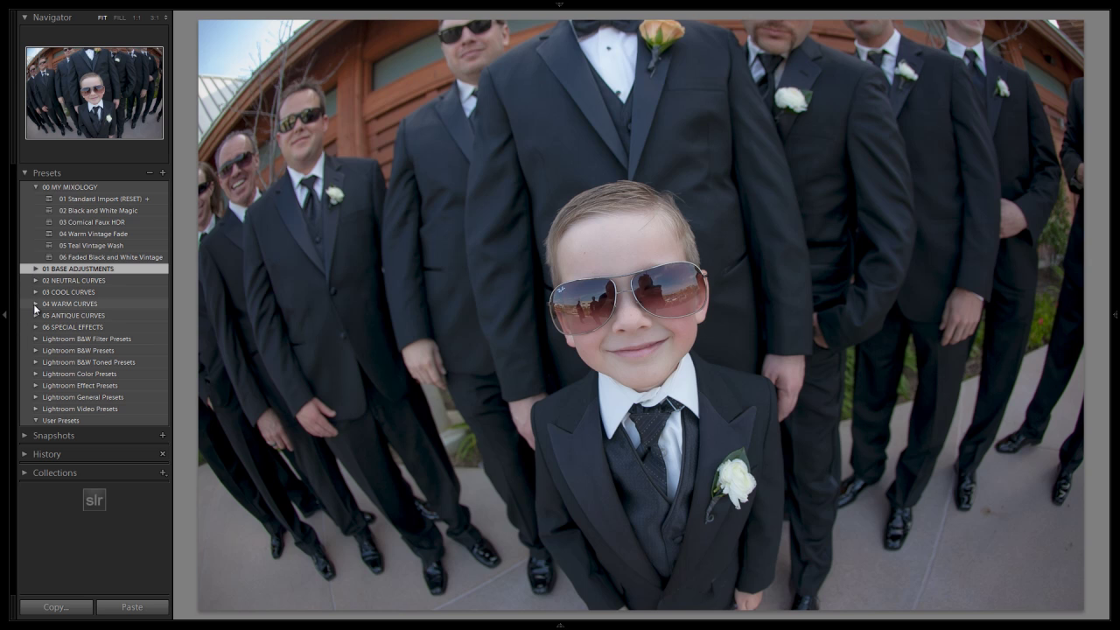
pyautogui.click(35, 305)
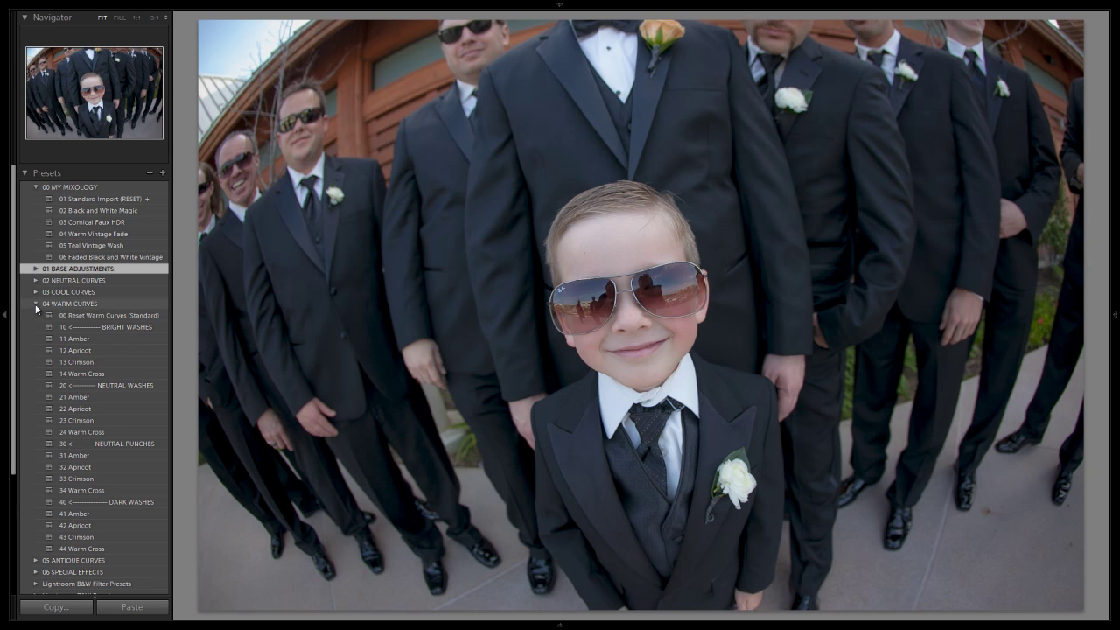
pyautogui.click(90, 492)
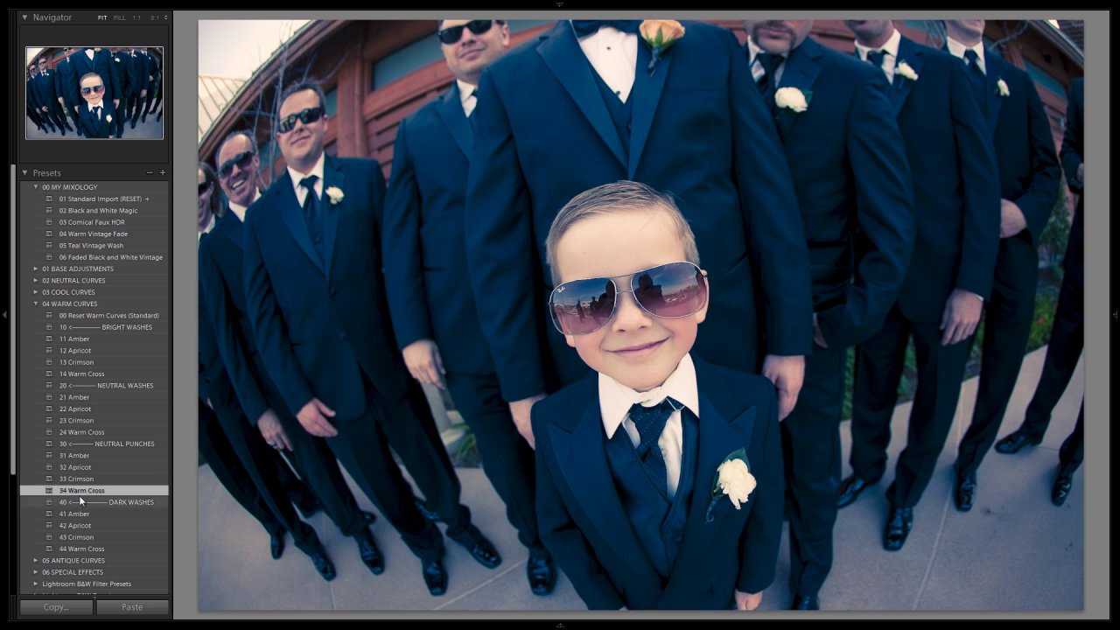
pyautogui.click(35, 305)
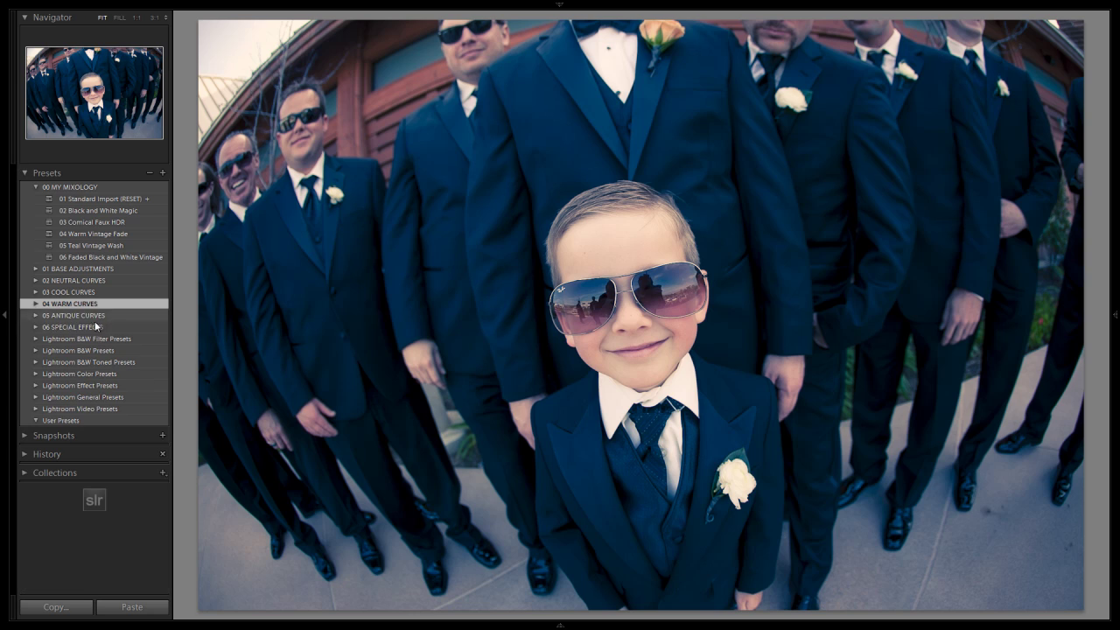
# - Add the 18 Slide Edge Burn (Black) border and the 55 Heavy Vignette preset
pyautogui.click(36, 326)
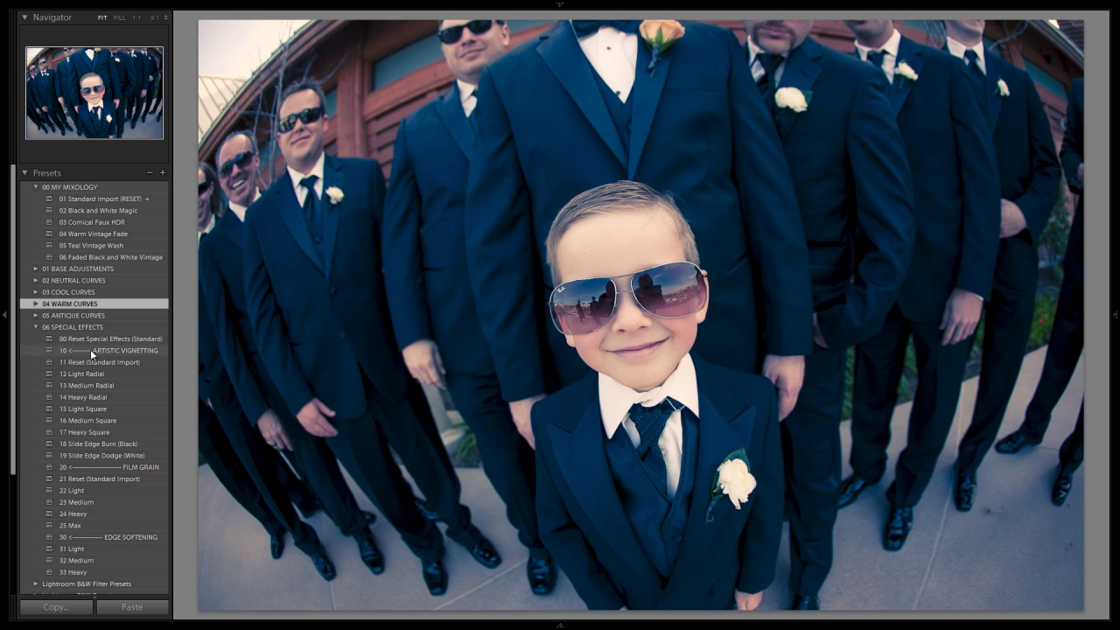
pyautogui.click(101, 445)
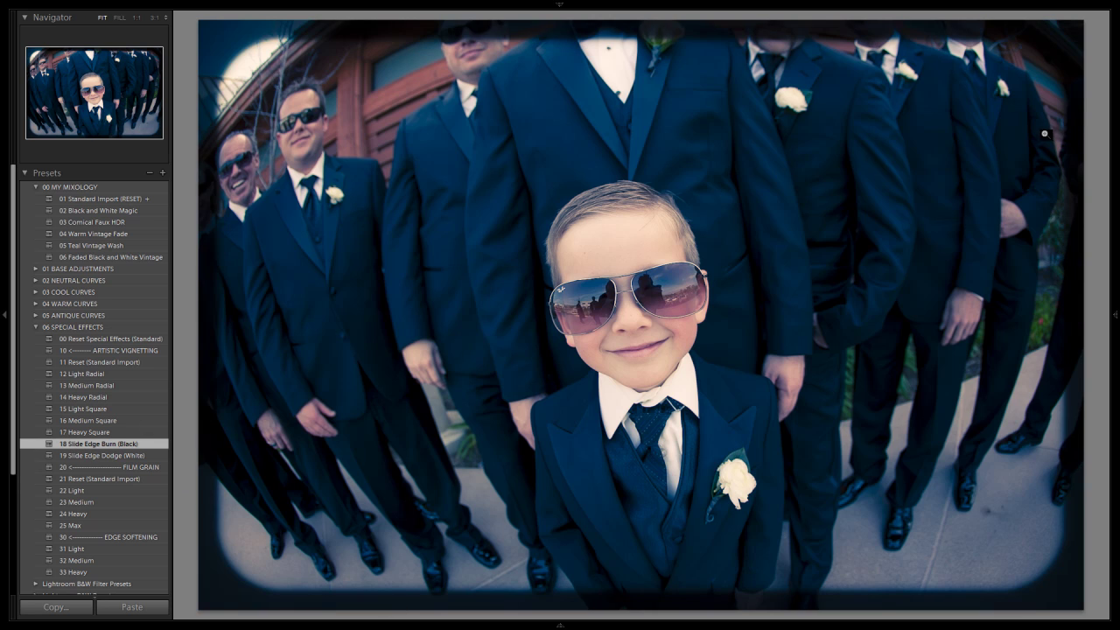
pyautogui.click(36, 268)
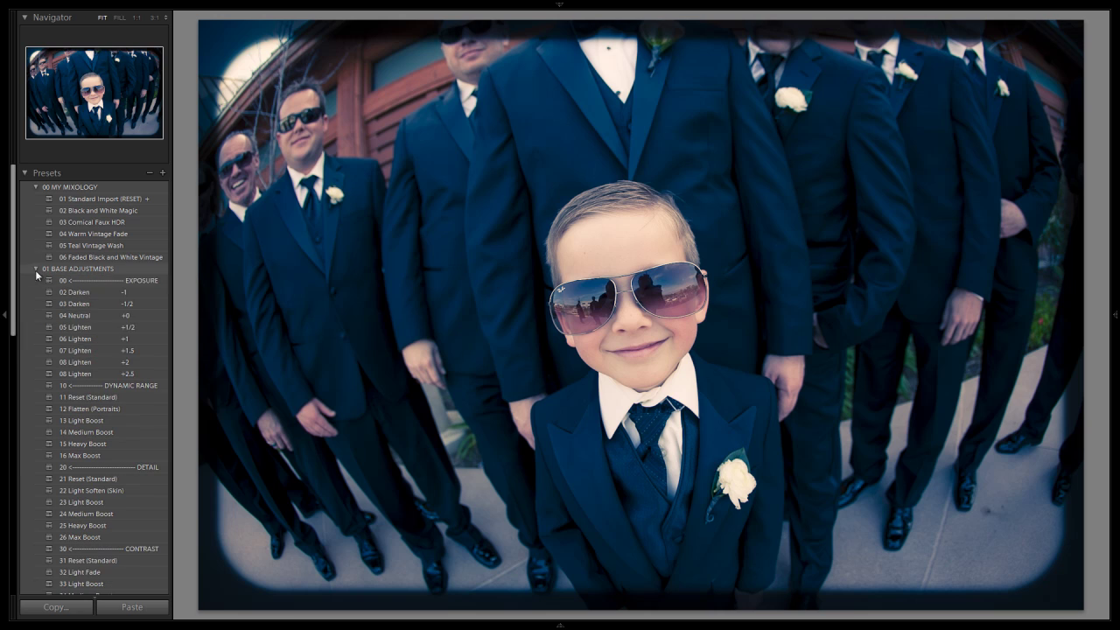
pyautogui.scroll(-5, 95, 534)
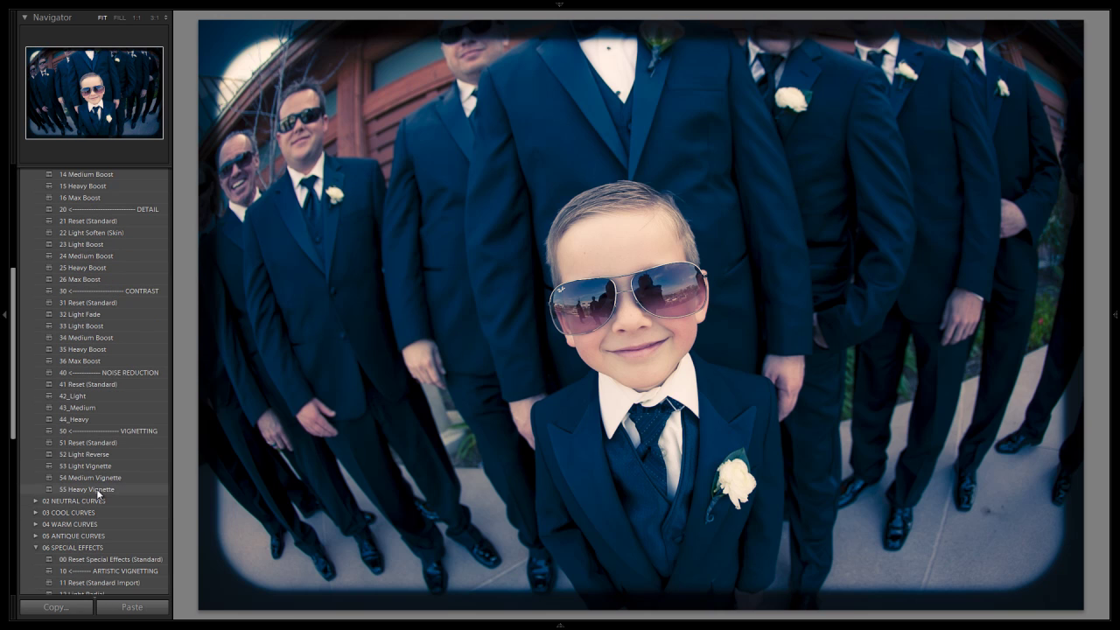
pyautogui.click(96, 488)
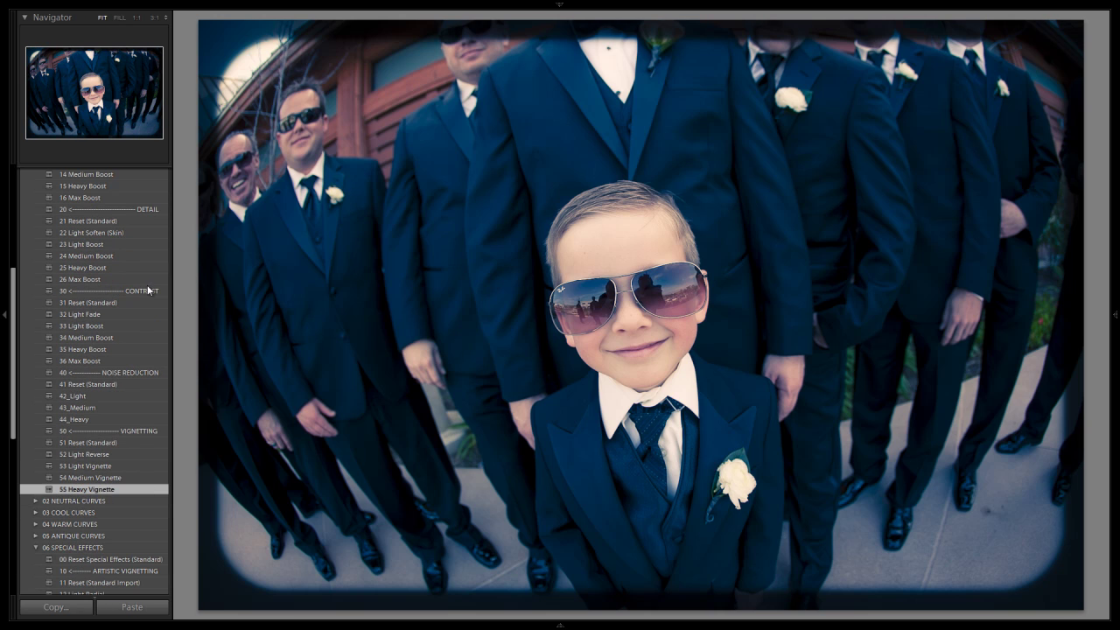
pyautogui.scroll(4, 61, 263)
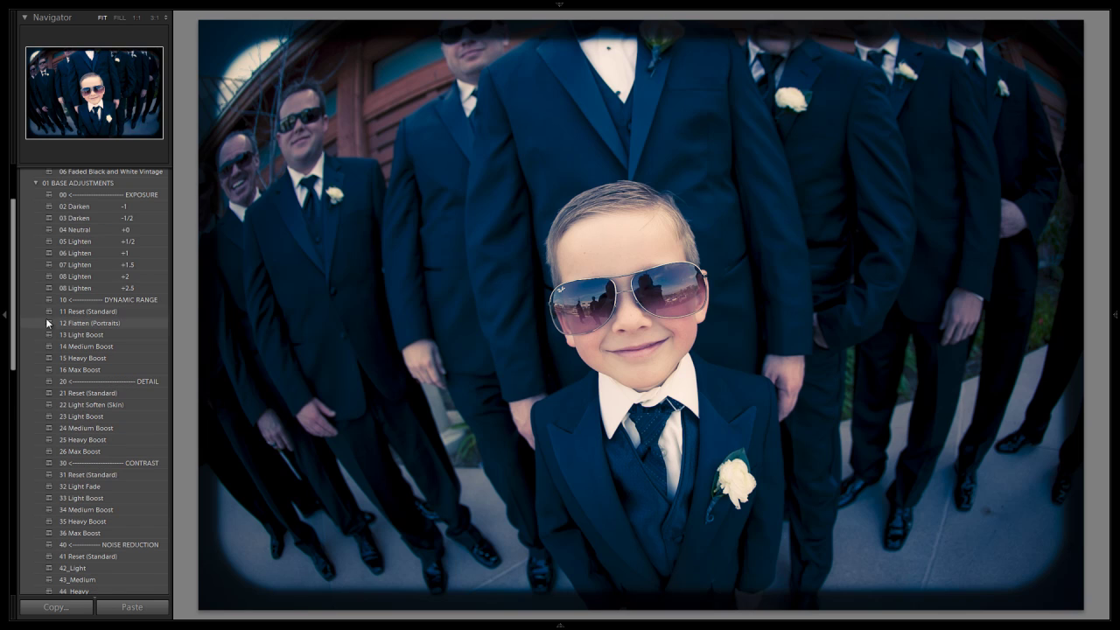
# - Apply the 33 Heavy edge softening and 24 Heavy film grain presets from 06 SPECIAL EFFECTS
pyautogui.click(35, 182)
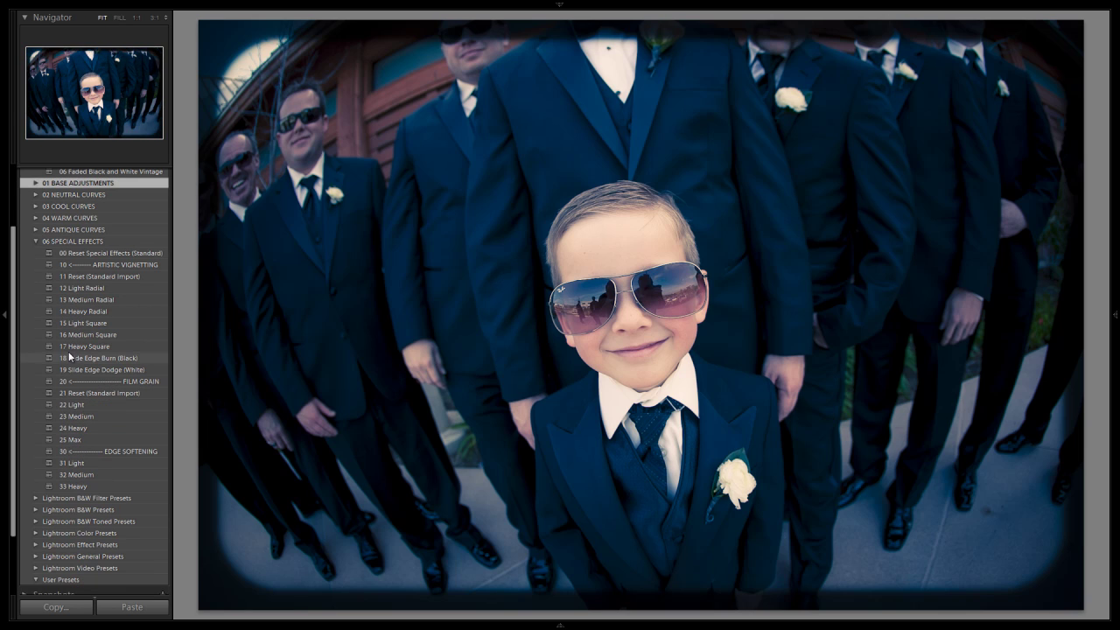
pyautogui.click(95, 427)
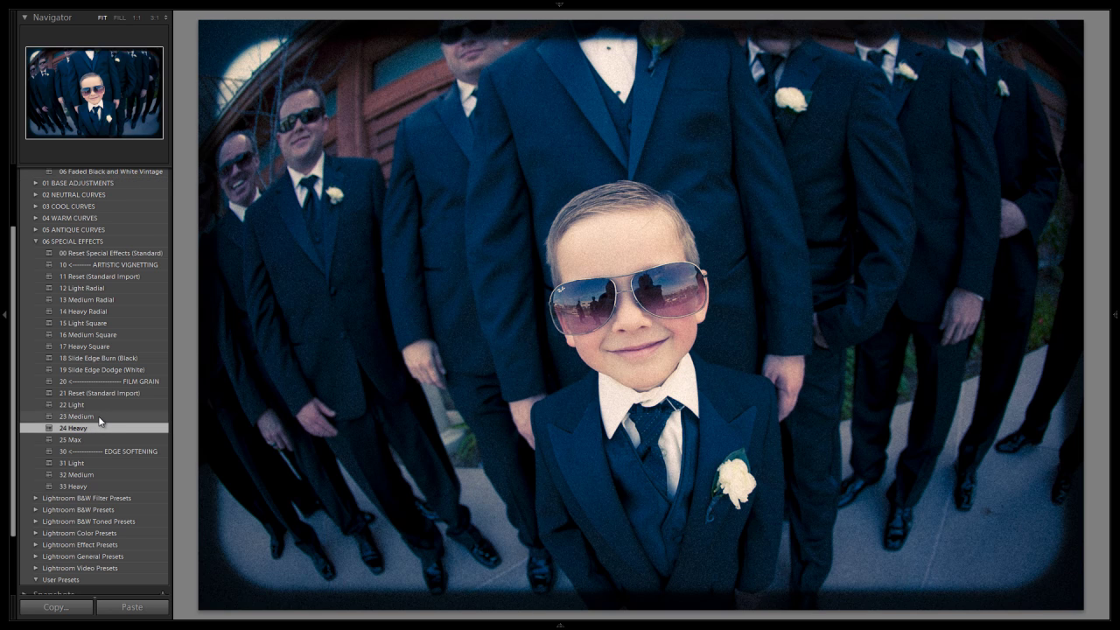
pyautogui.click(99, 485)
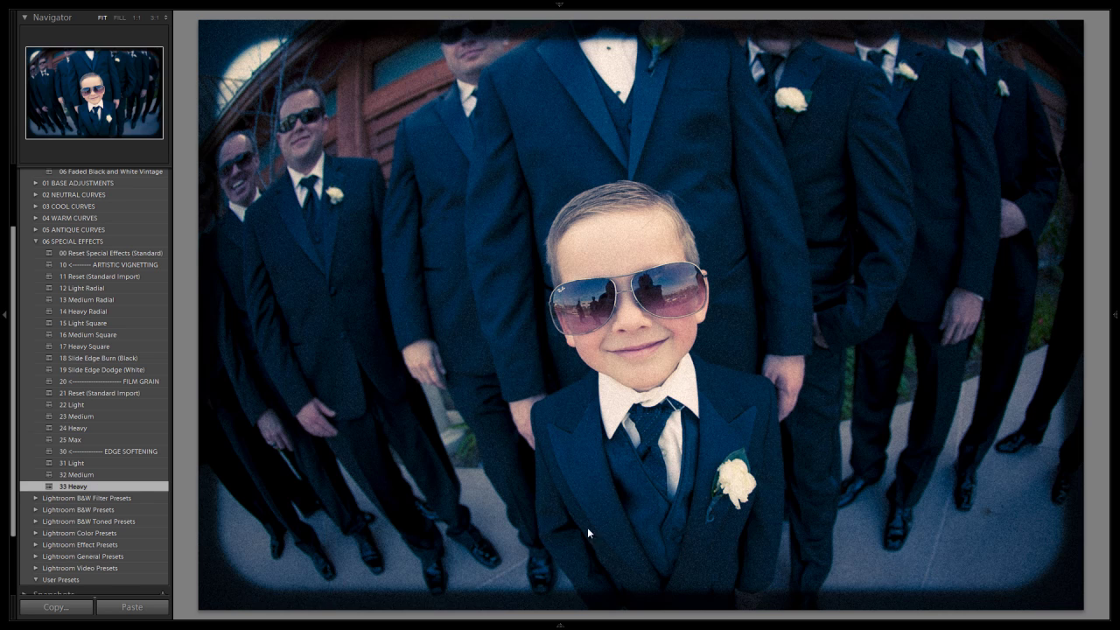
pyautogui.click(95, 475)
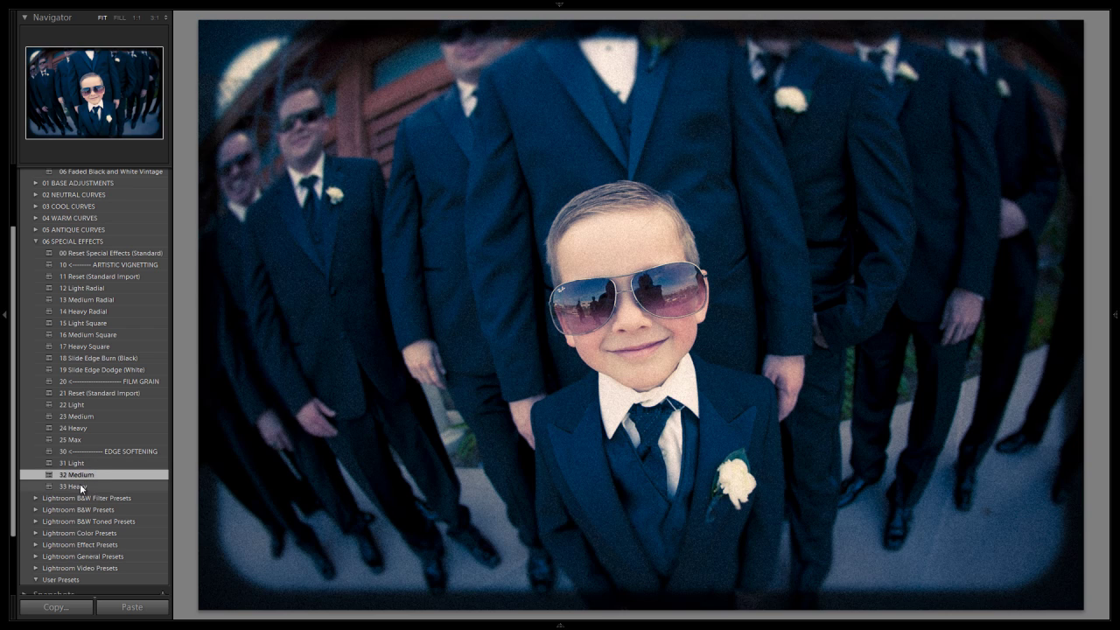
pyautogui.click(83, 486)
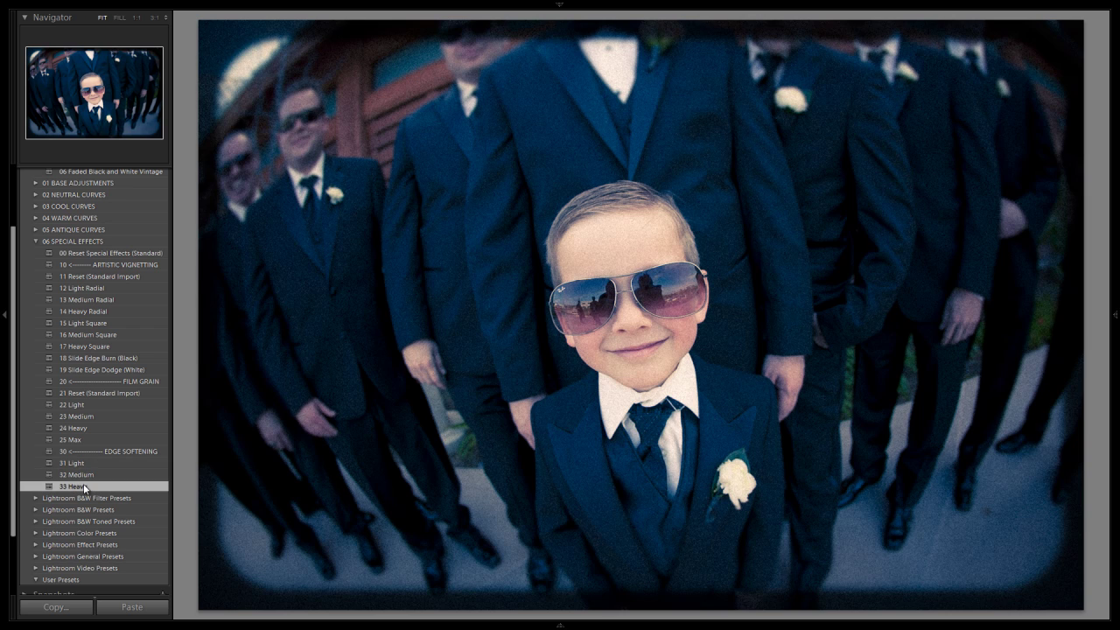
pyautogui.click(96, 417)
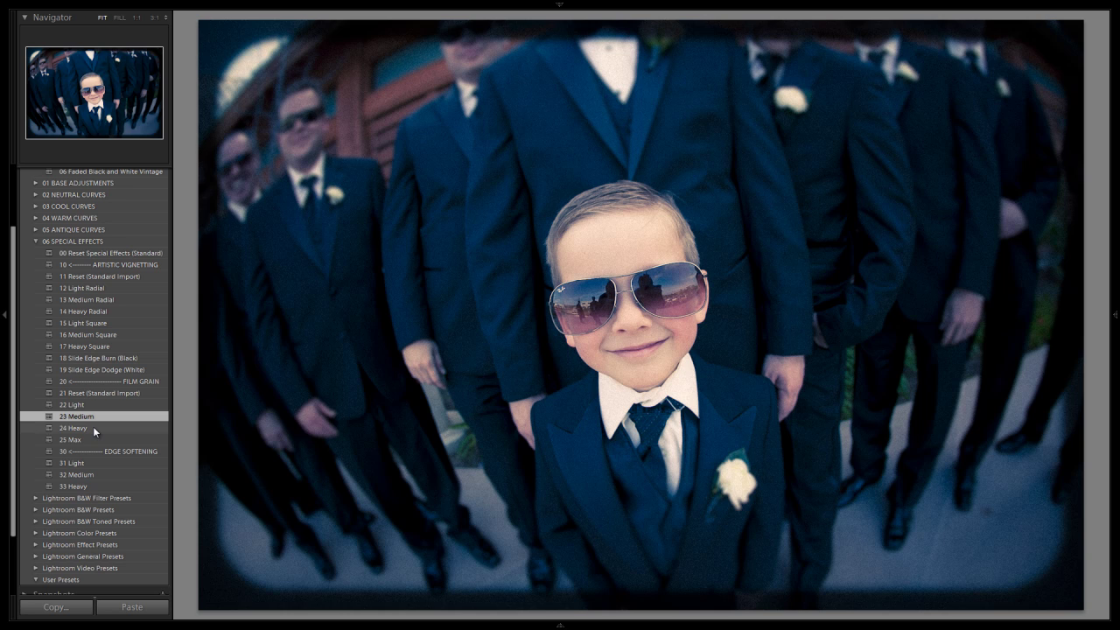
pyautogui.click(93, 428)
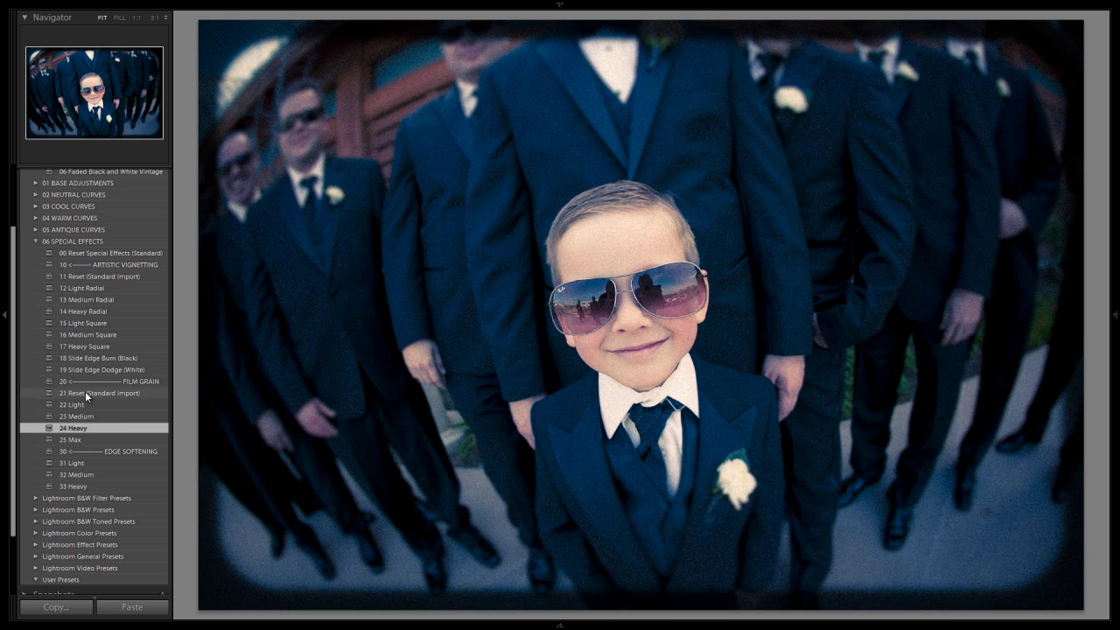
pyautogui.click(36, 241)
# - Create a user preset named '07 Warm Slide Film Toy Camera' inside 00 MY MIXOLOGY
pyautogui.press('\\')
pyautogui.press('\\')
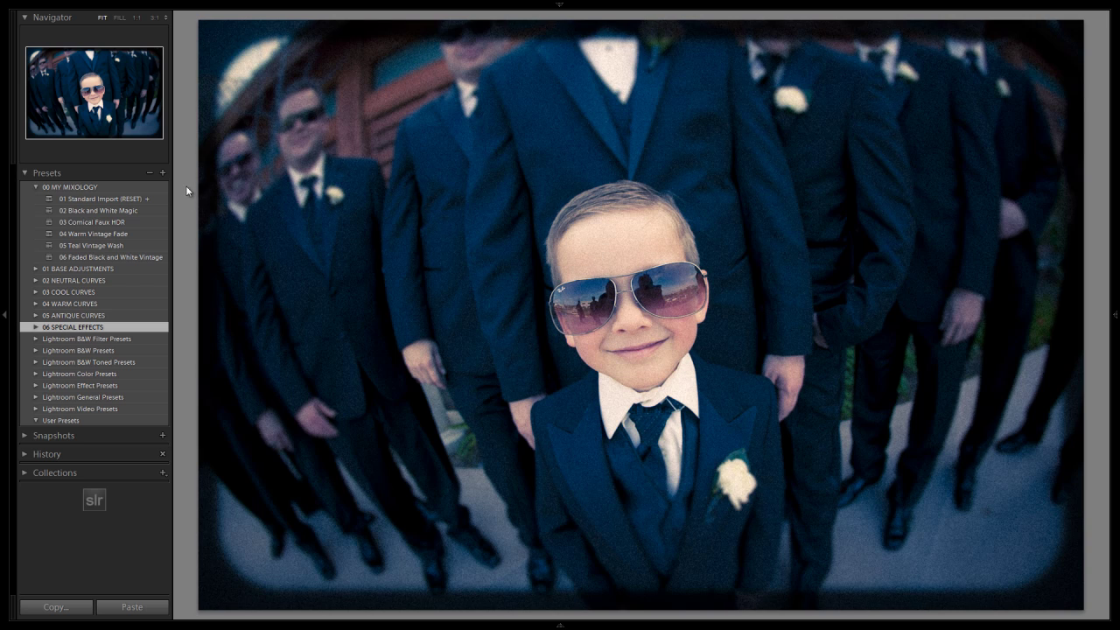
pyautogui.click(162, 173)
pyautogui.write('07')
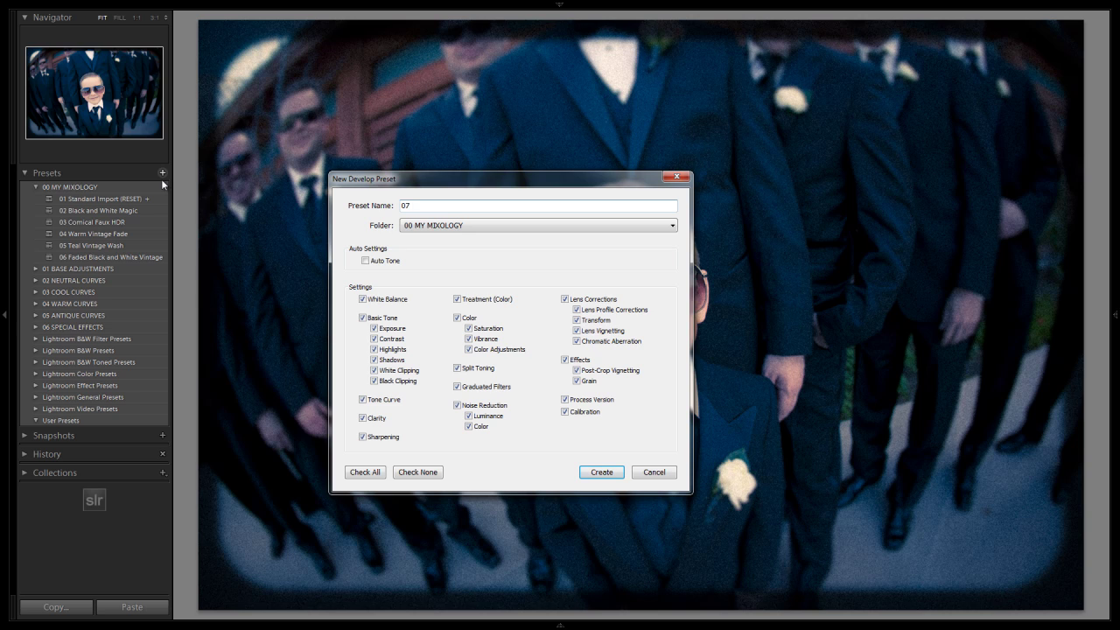
pyautogui.write(' Warm Toy Cam')
pyautogui.write('era')
pyautogui.write('Slide Film')
pyautogui.click(612, 471)
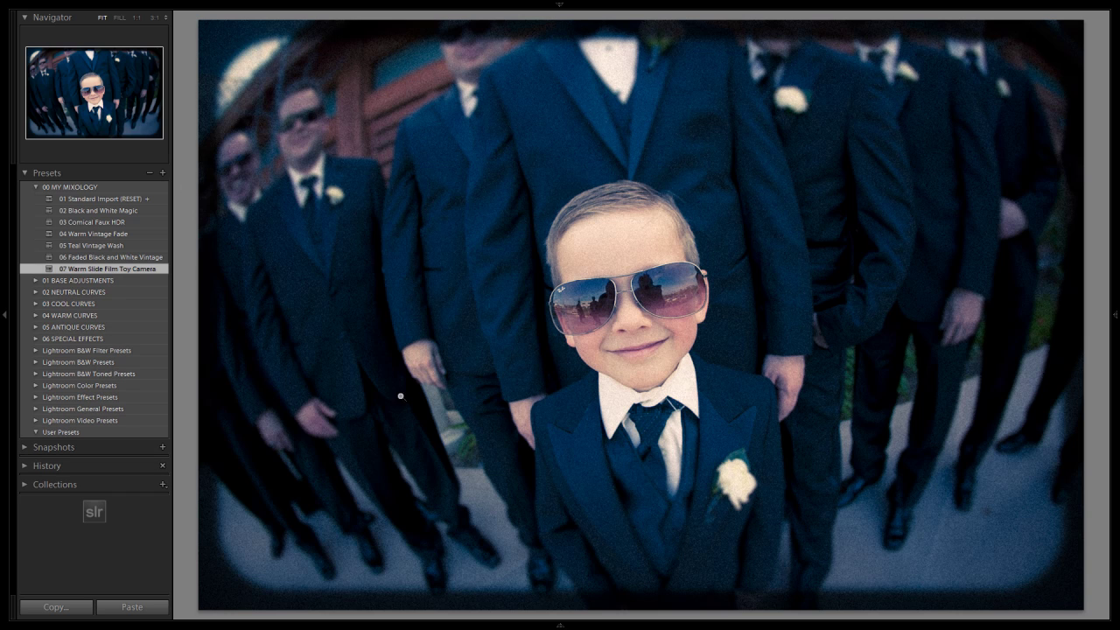
# - Select the bridesmaids group photo and apply the 07 Warm Slide Film Toy Camera preset
pyautogui.moveTo(534, 624)
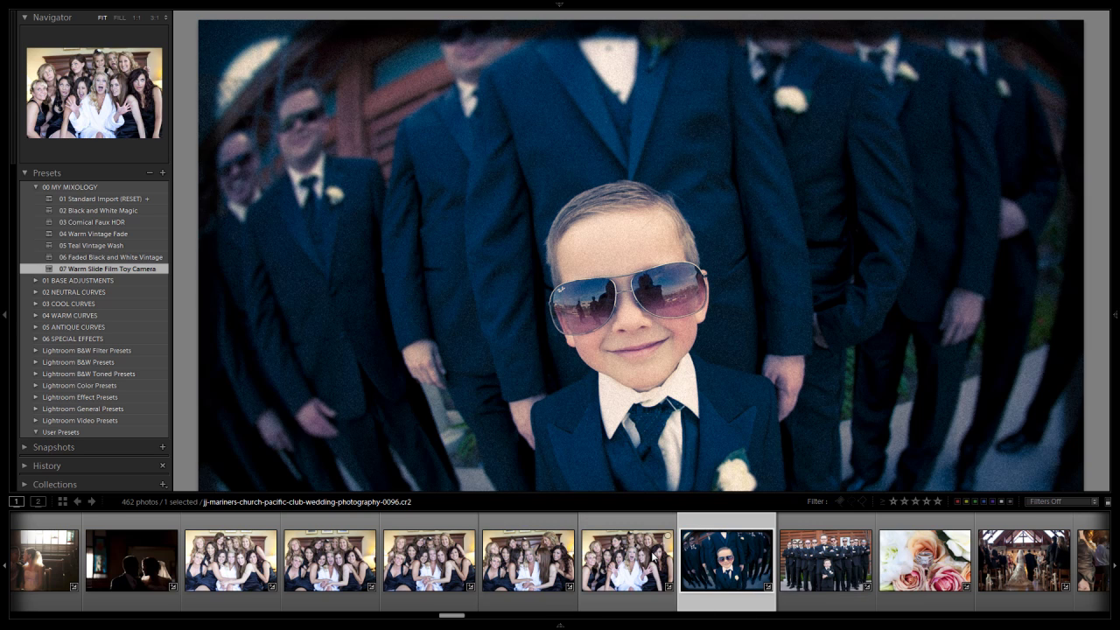
pyautogui.click(634, 563)
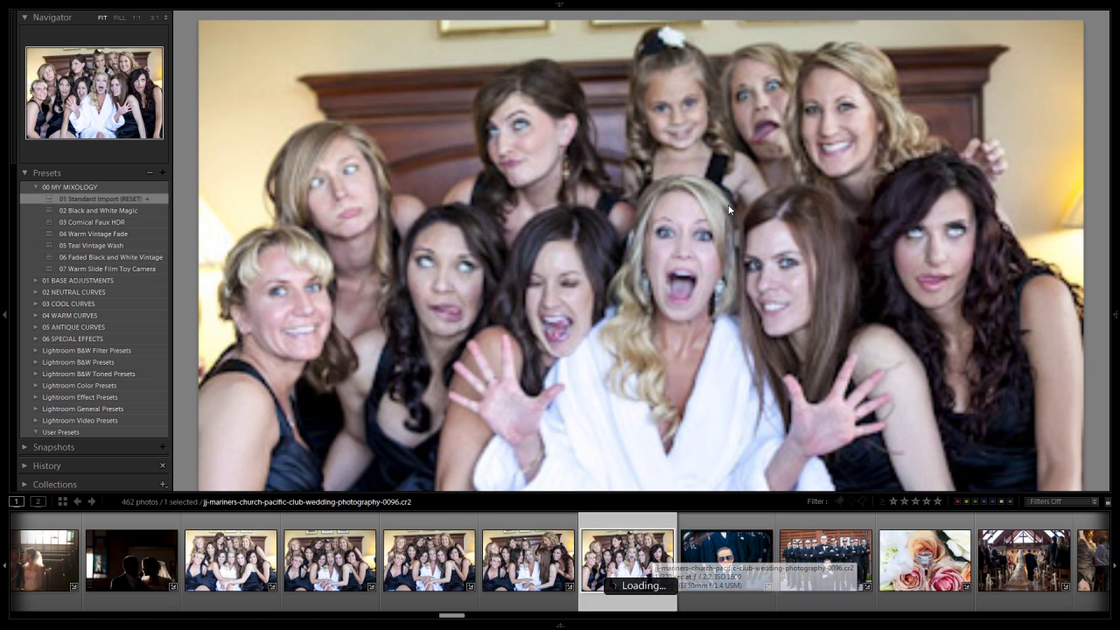
pyautogui.press('F6')
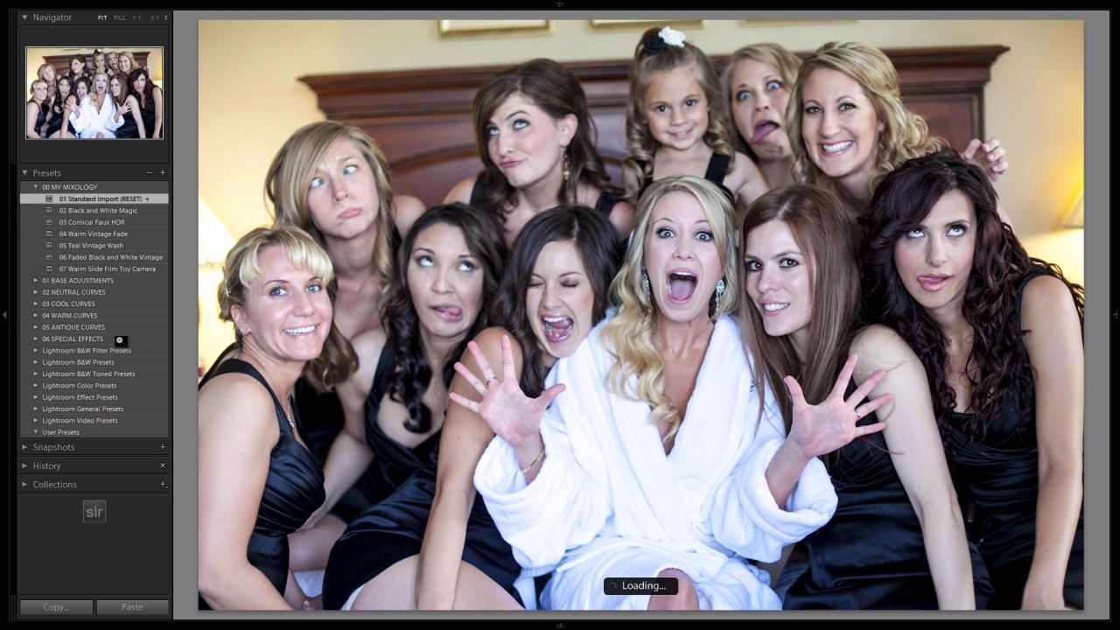
pyautogui.click(100, 269)
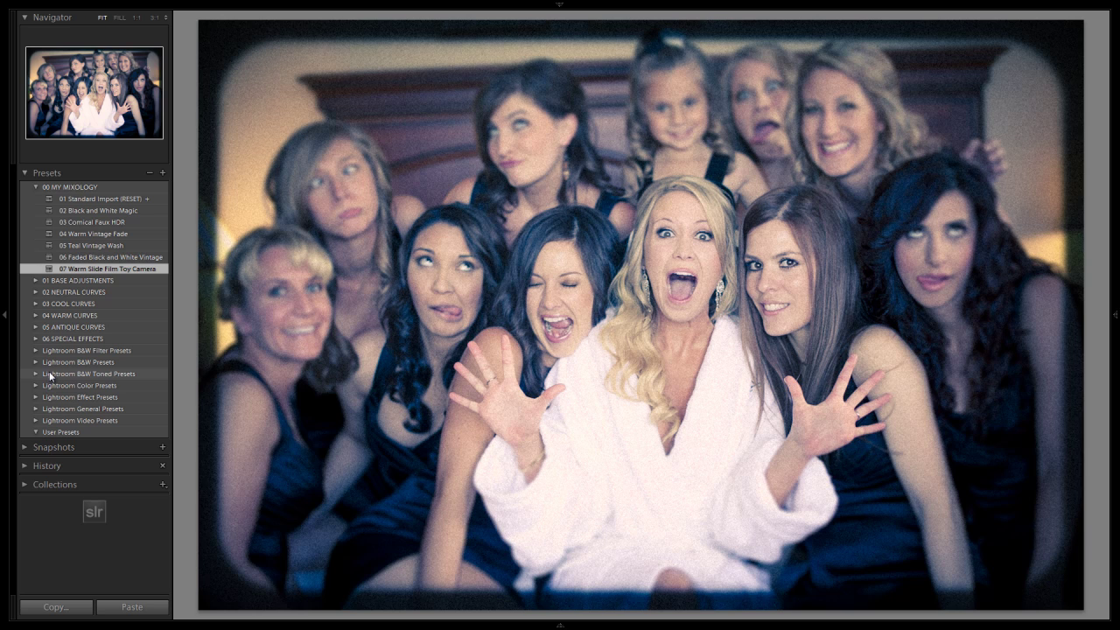
pyautogui.click(36, 293)
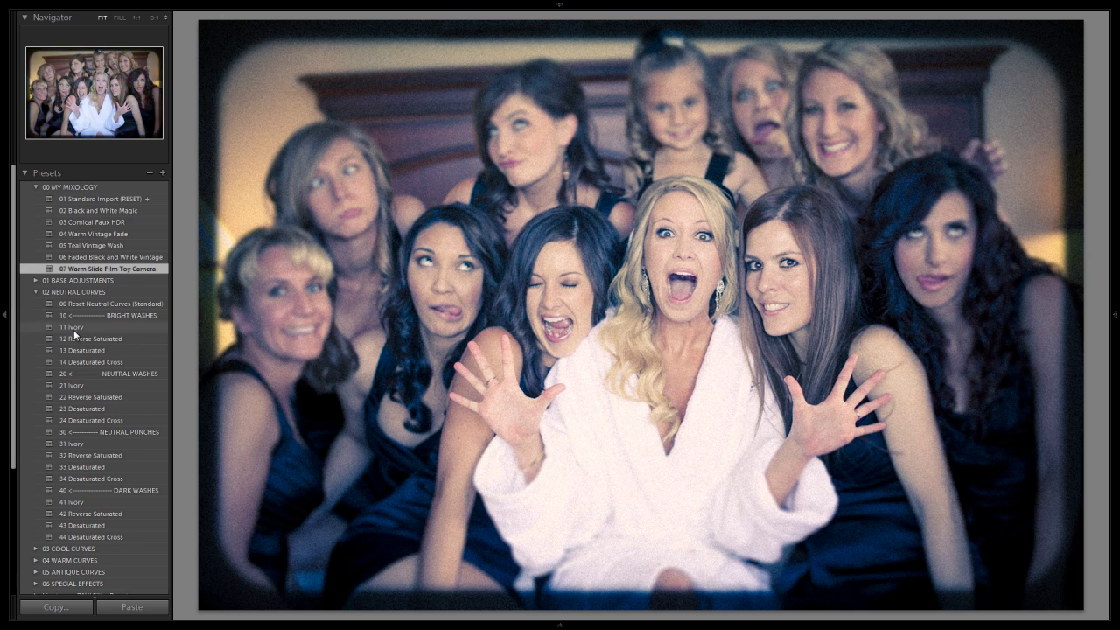
pyautogui.click(87, 362)
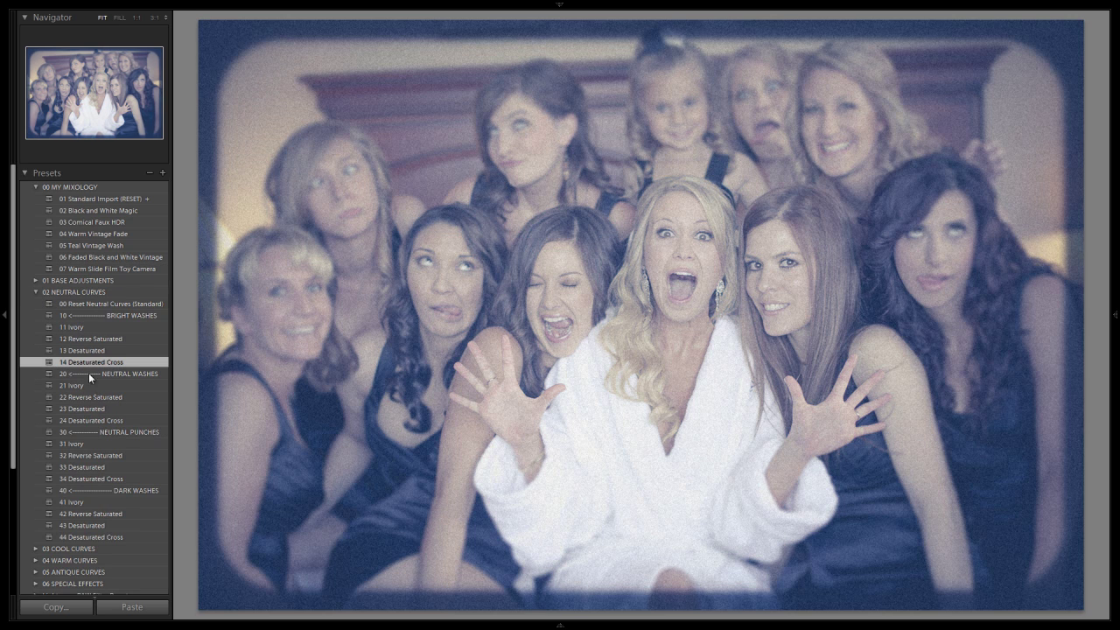
pyautogui.click(95, 407)
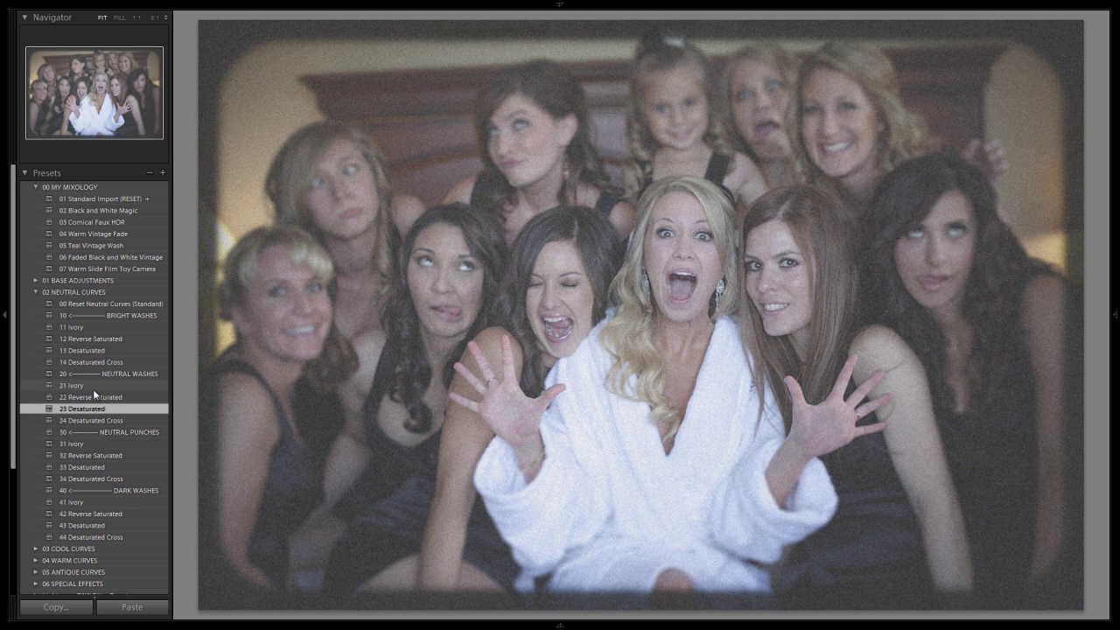
pyautogui.click(87, 536)
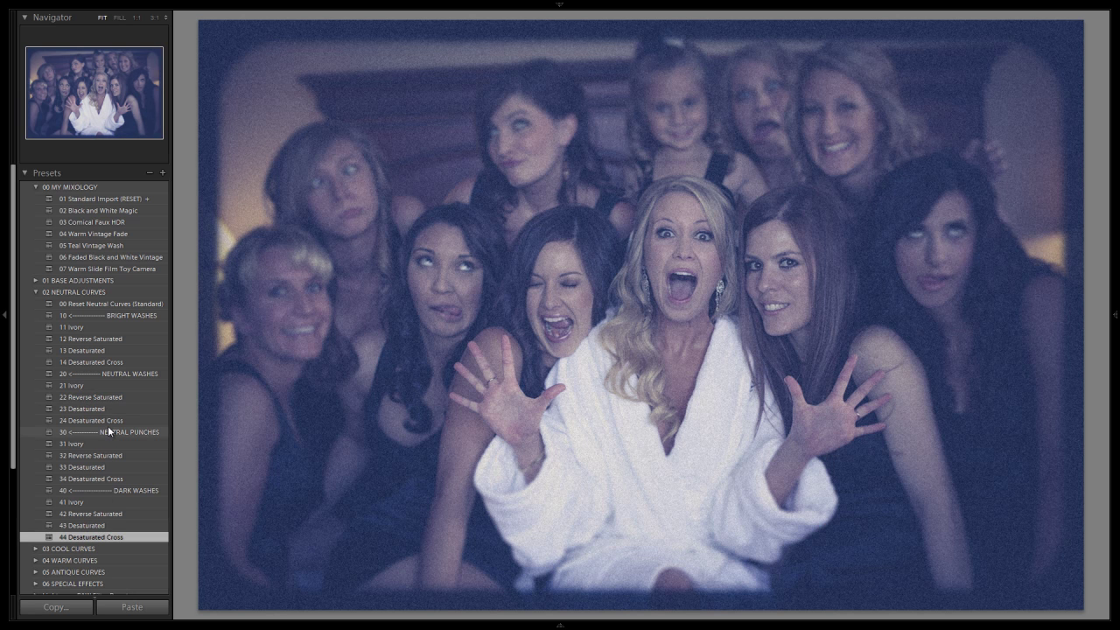
pyautogui.click(120, 271)
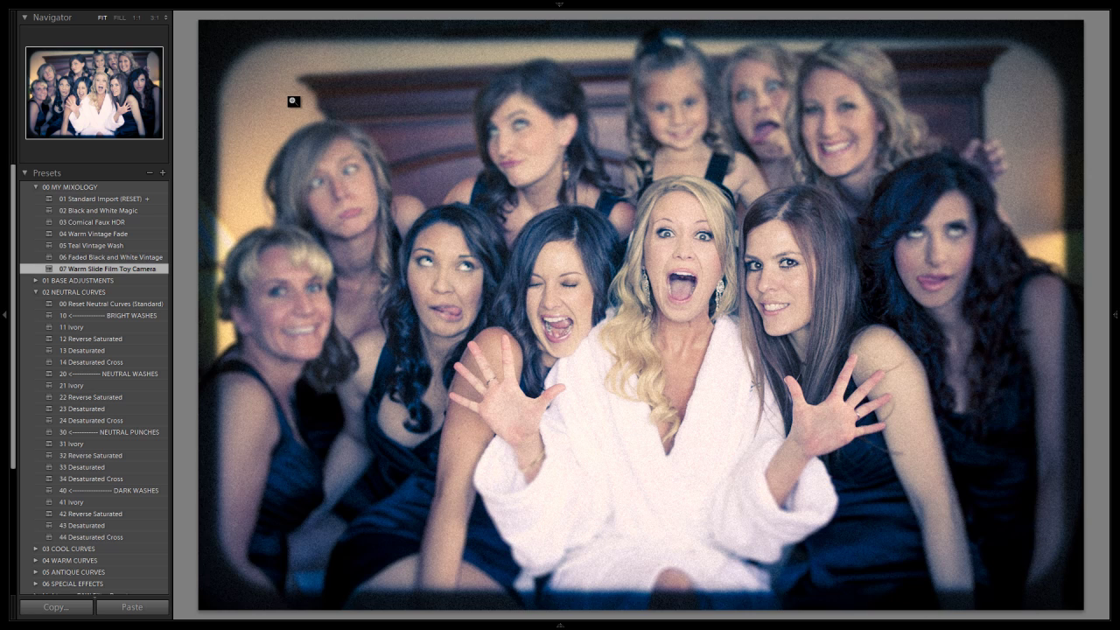
# - Reset the bridesmaids photo with 01 Standard Import (RESET) and expand the right Develop panel
pyautogui.click(84, 200)
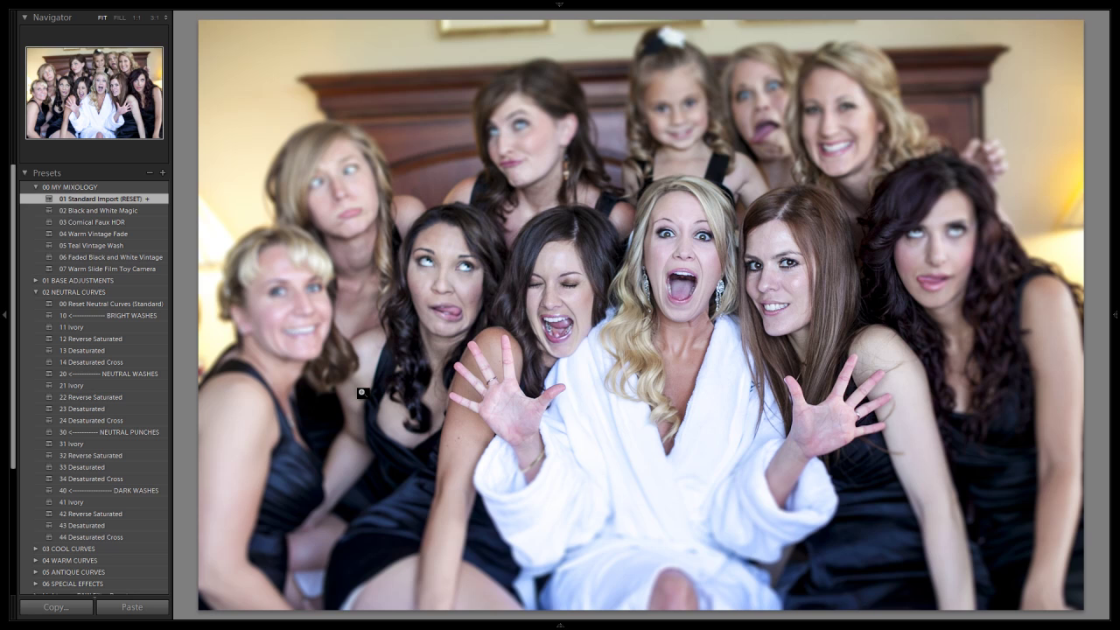
pyautogui.click(1115, 233)
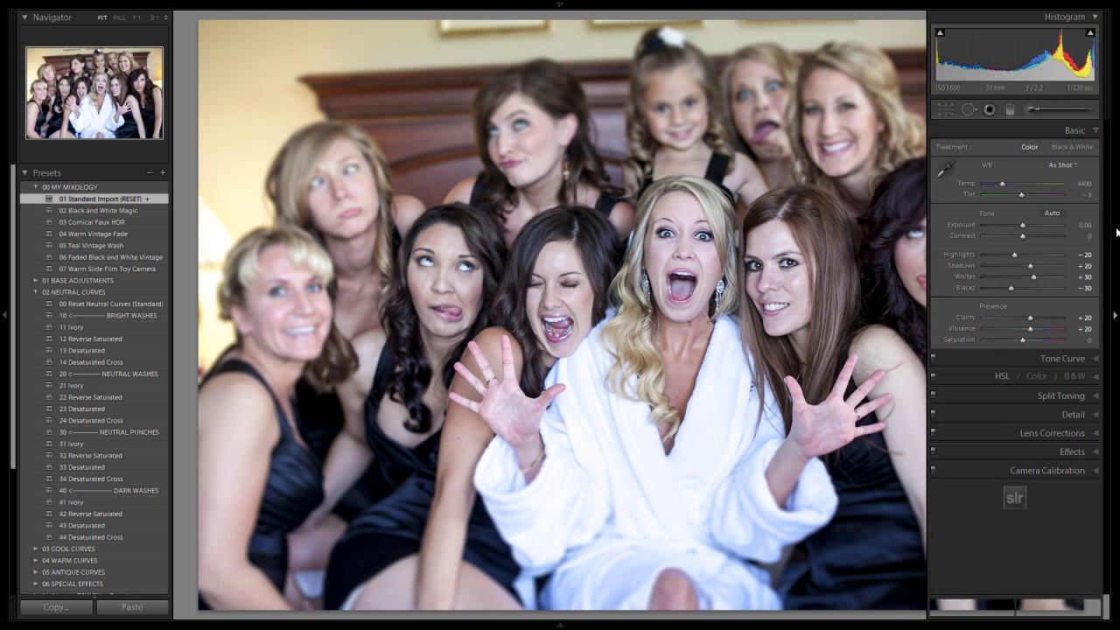
# - Reapply 07 Warm Slide Film Toy Camera to the bridesmaids photo and compare it with the original
pyautogui.click(1011, 109)
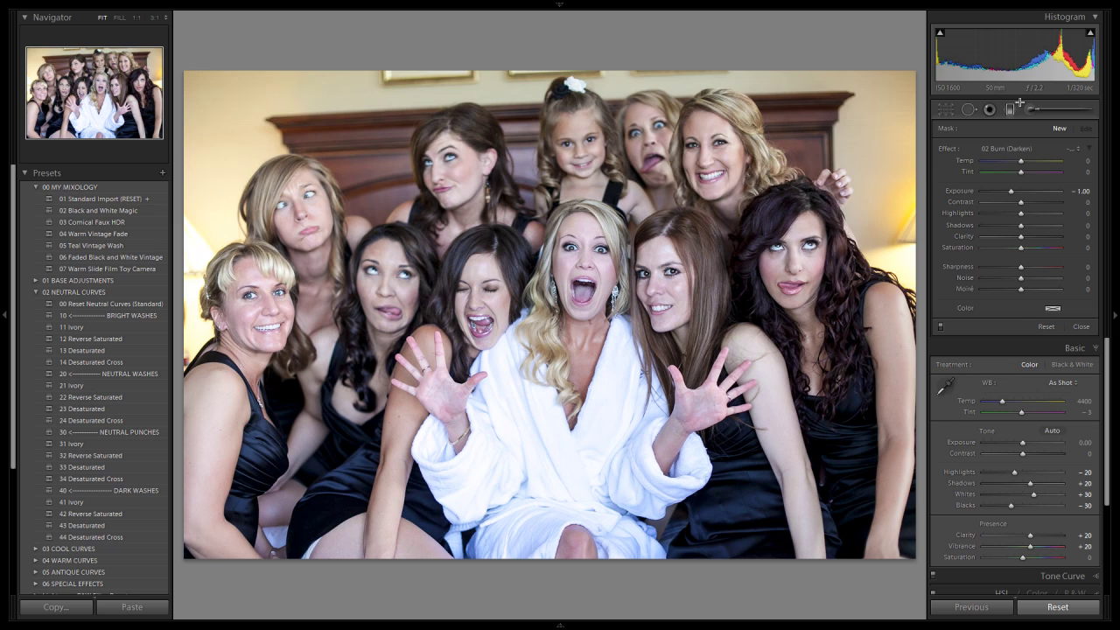
pyautogui.click(1009, 109)
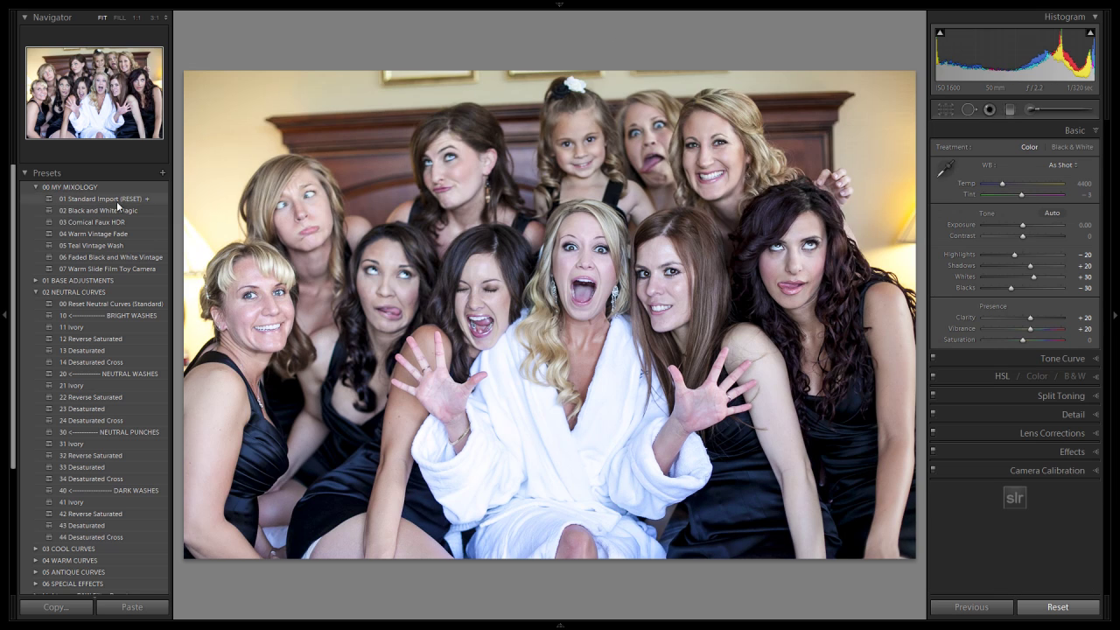
pyautogui.click(132, 274)
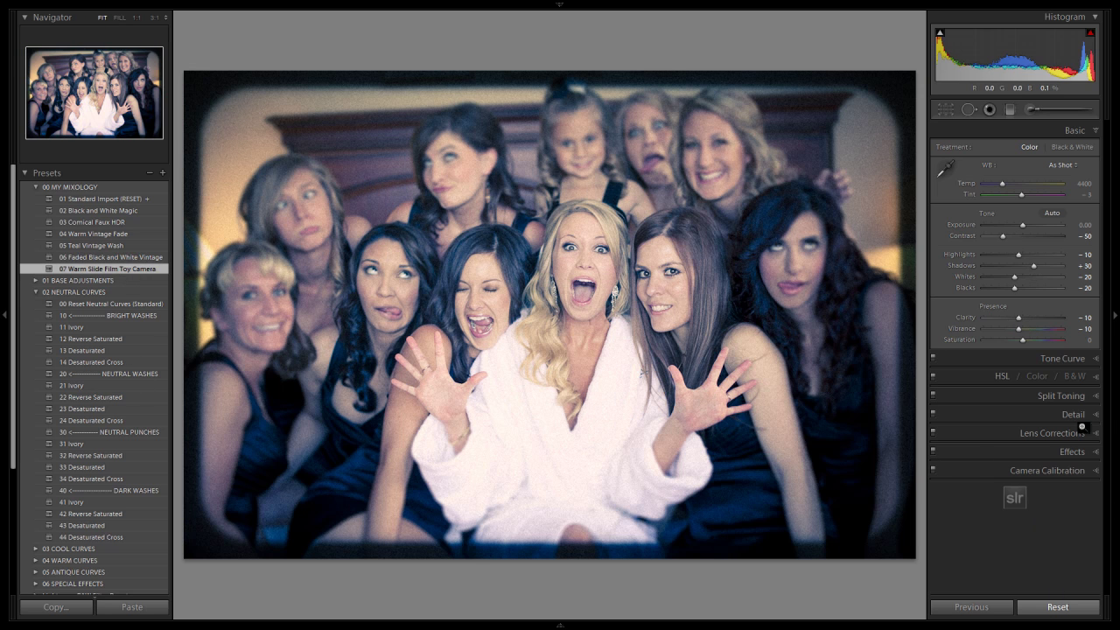
pyautogui.click(1115, 424)
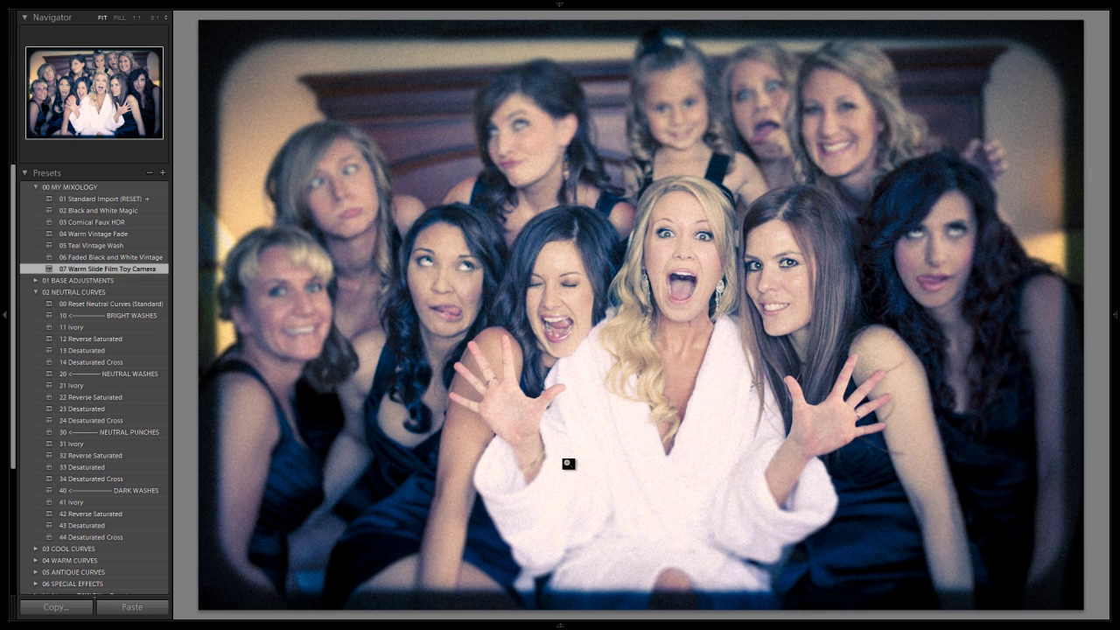
pyautogui.press('\\')
pyautogui.press('\\')
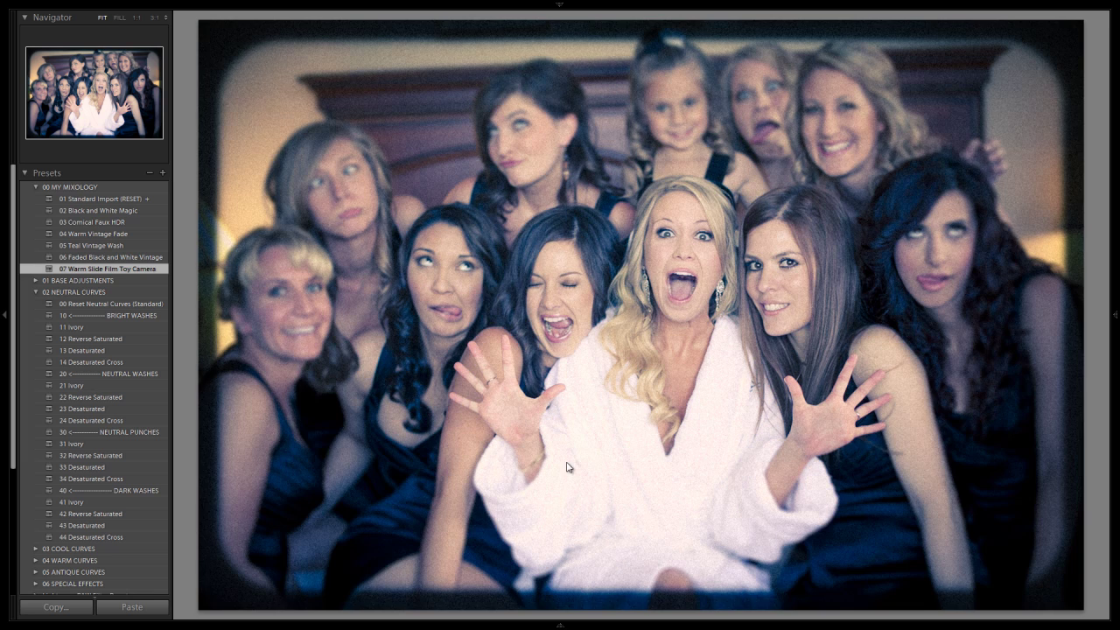